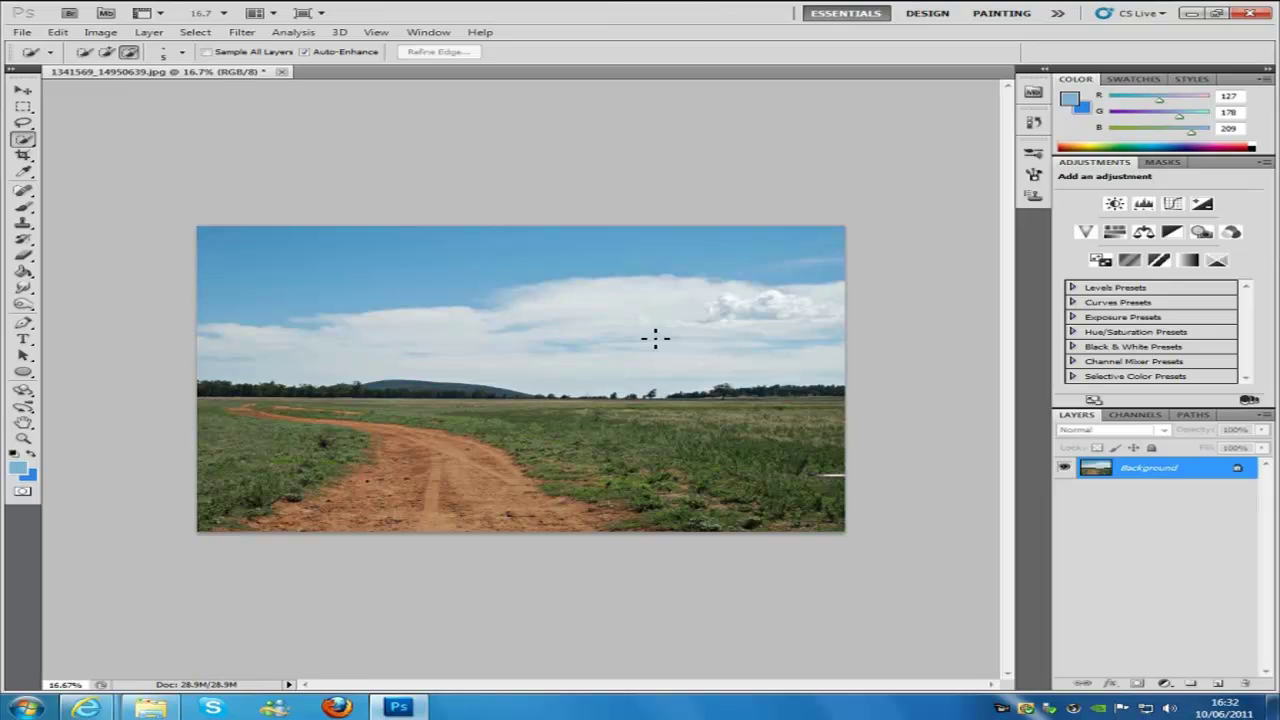
Step: Unlock the Background layer by converting it into a normal layer named Layer 0
click(21, 32)
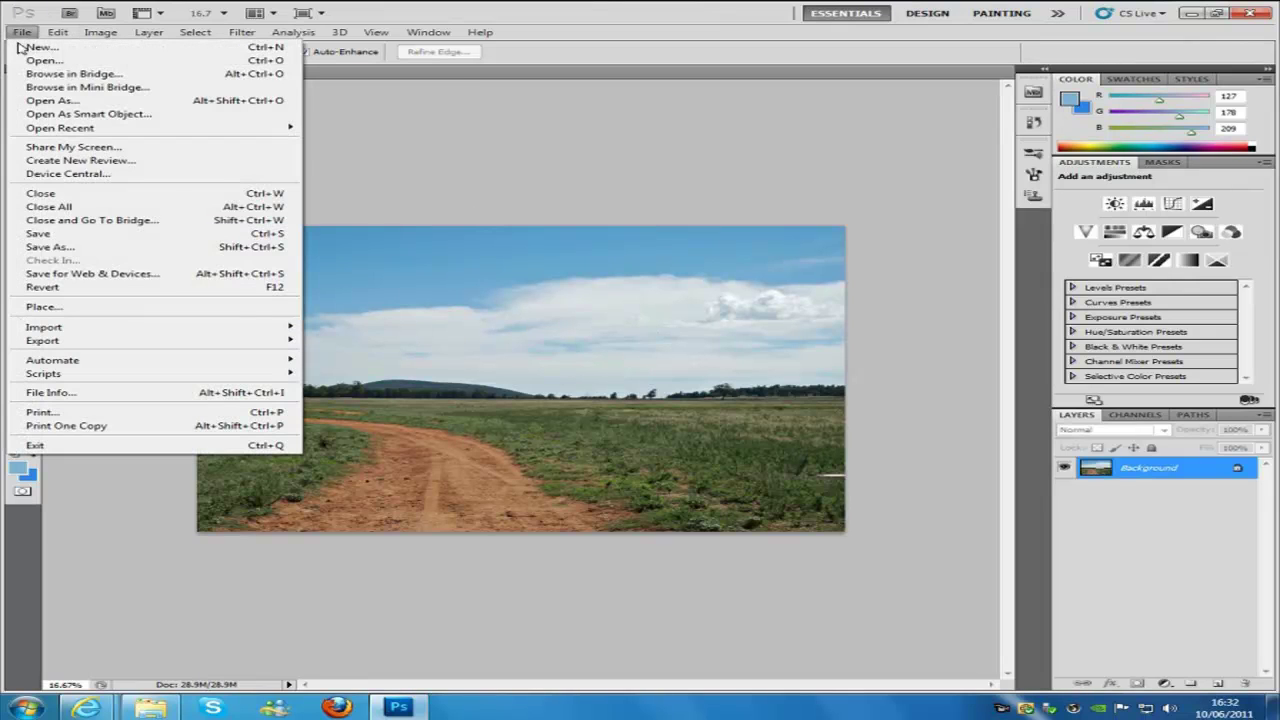
click(1165, 522)
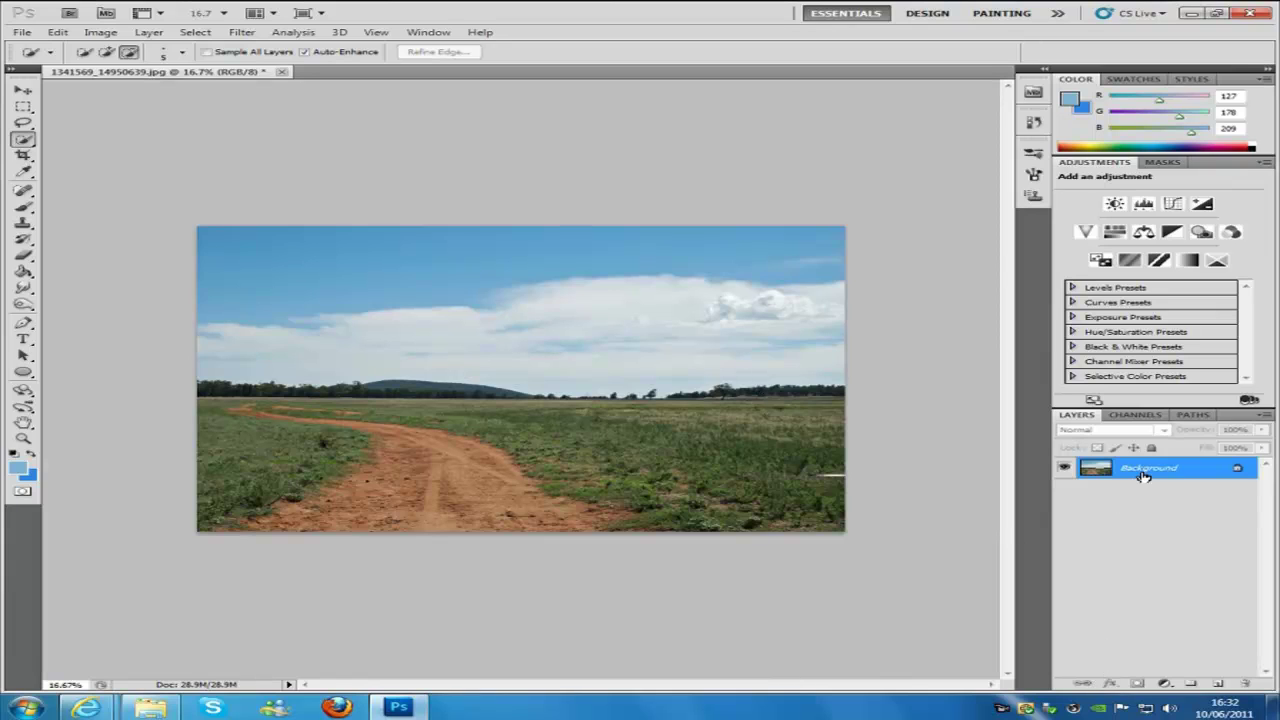
double_click(1196, 473)
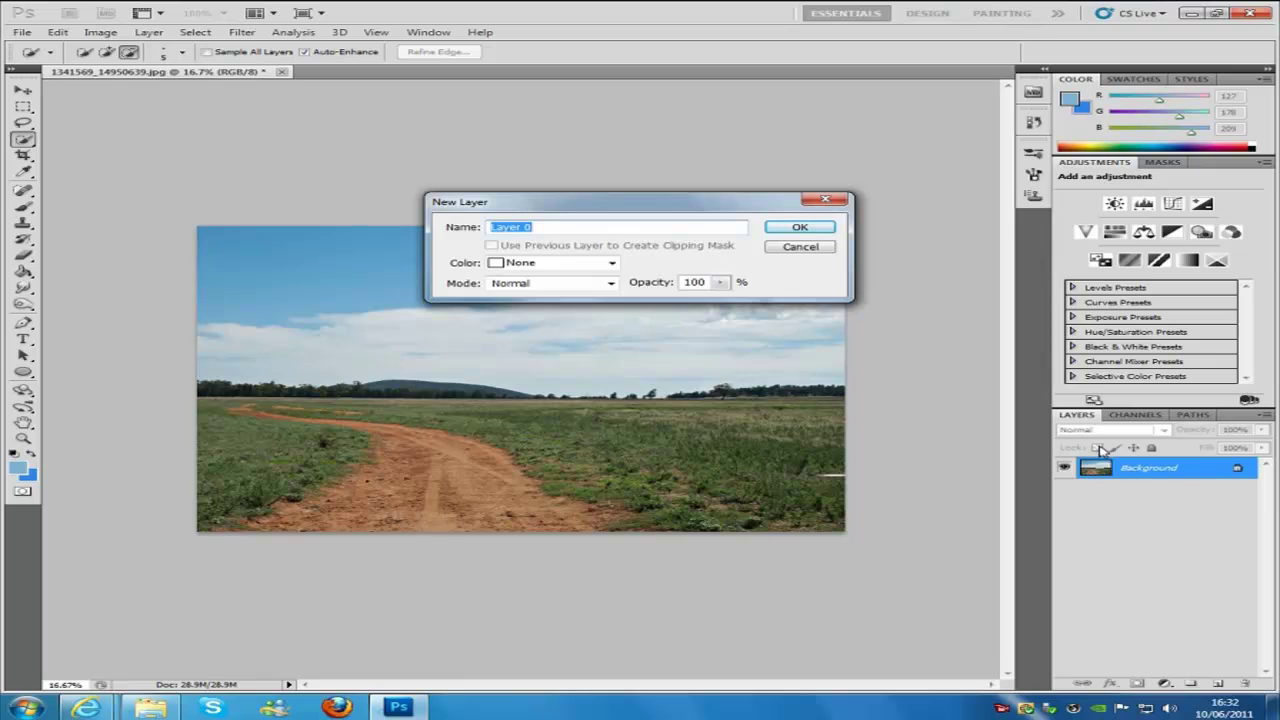
click(808, 229)
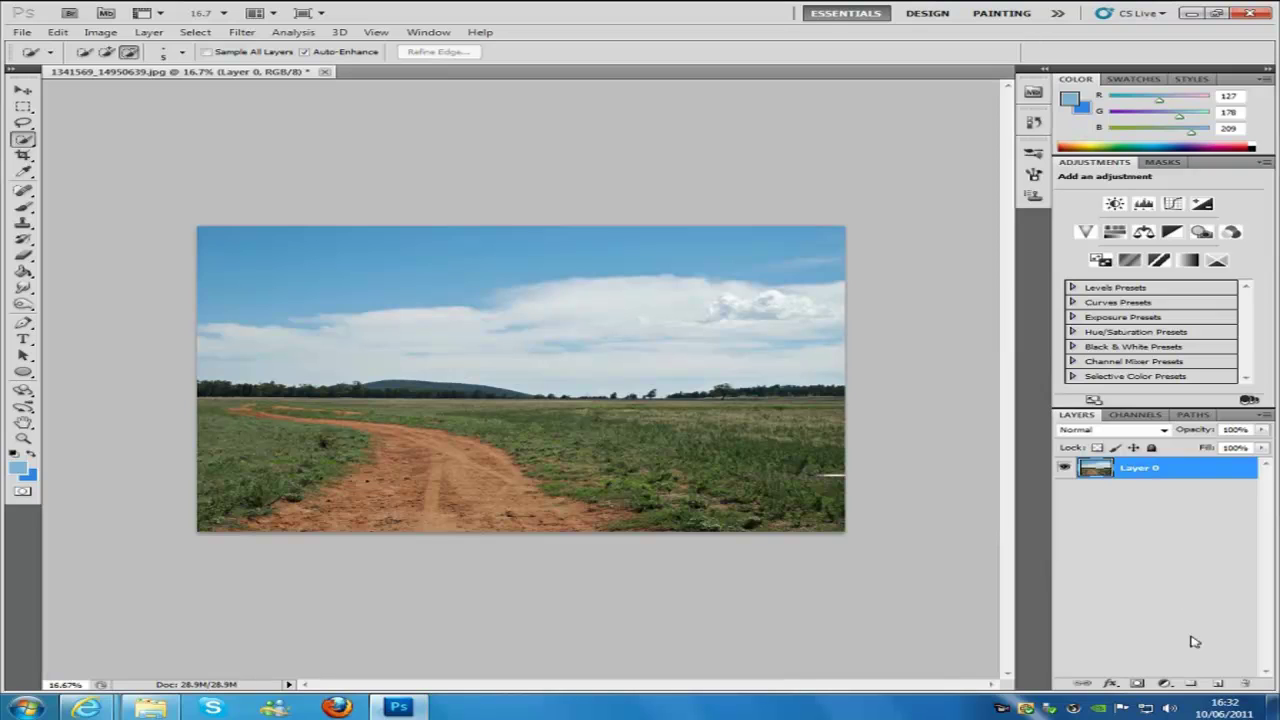
Step: Add a Vibrance adjustment layer above Layer 0 with Vibrance 100 and Saturation 0
click(1166, 684)
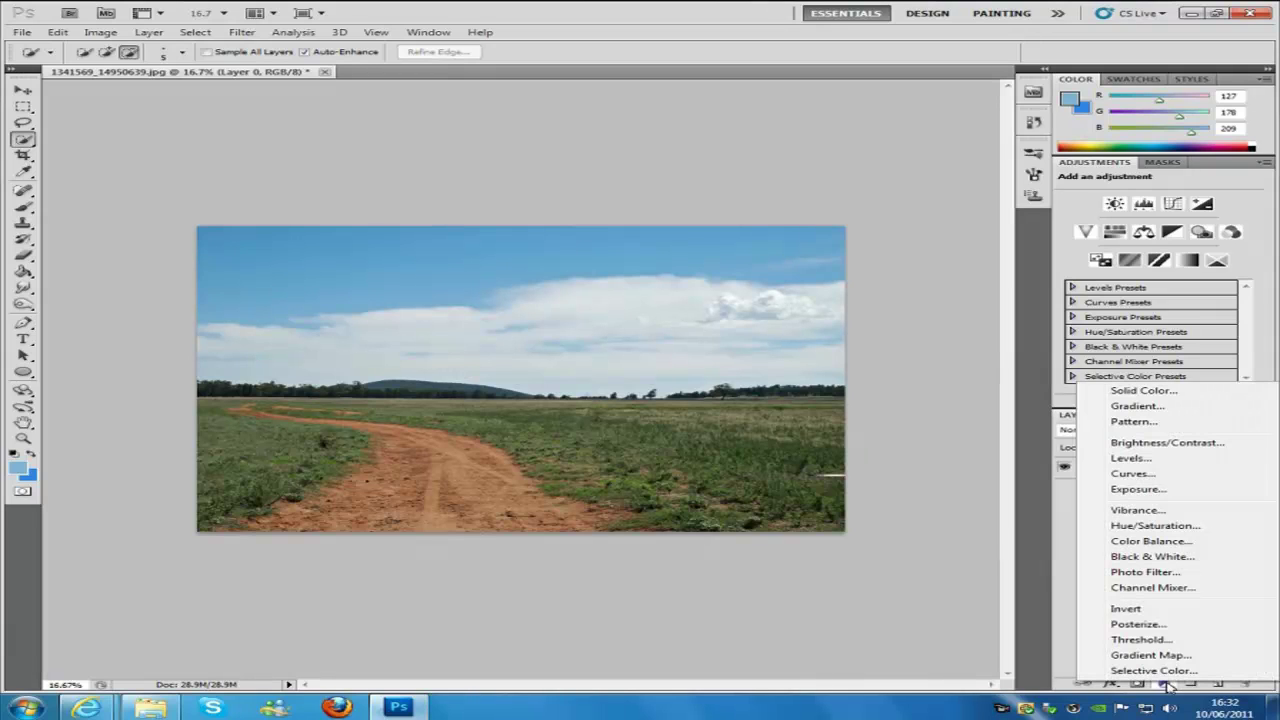
click(1160, 511)
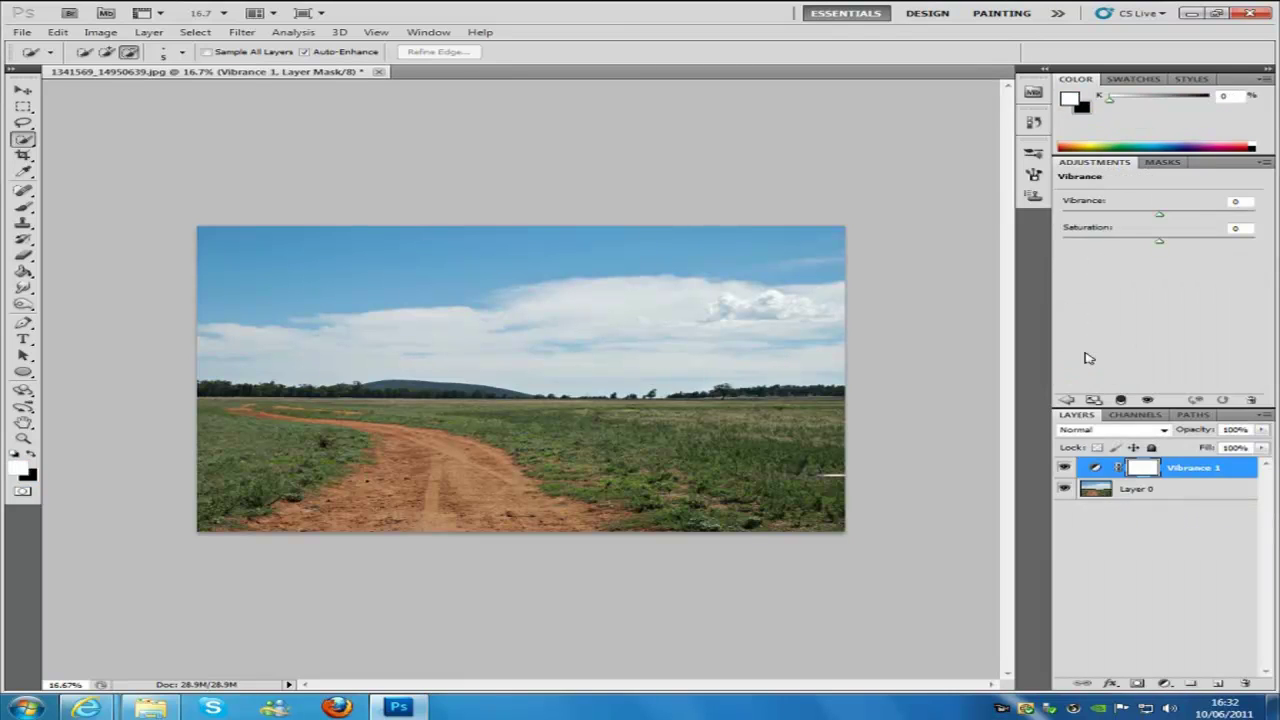
click(1163, 219)
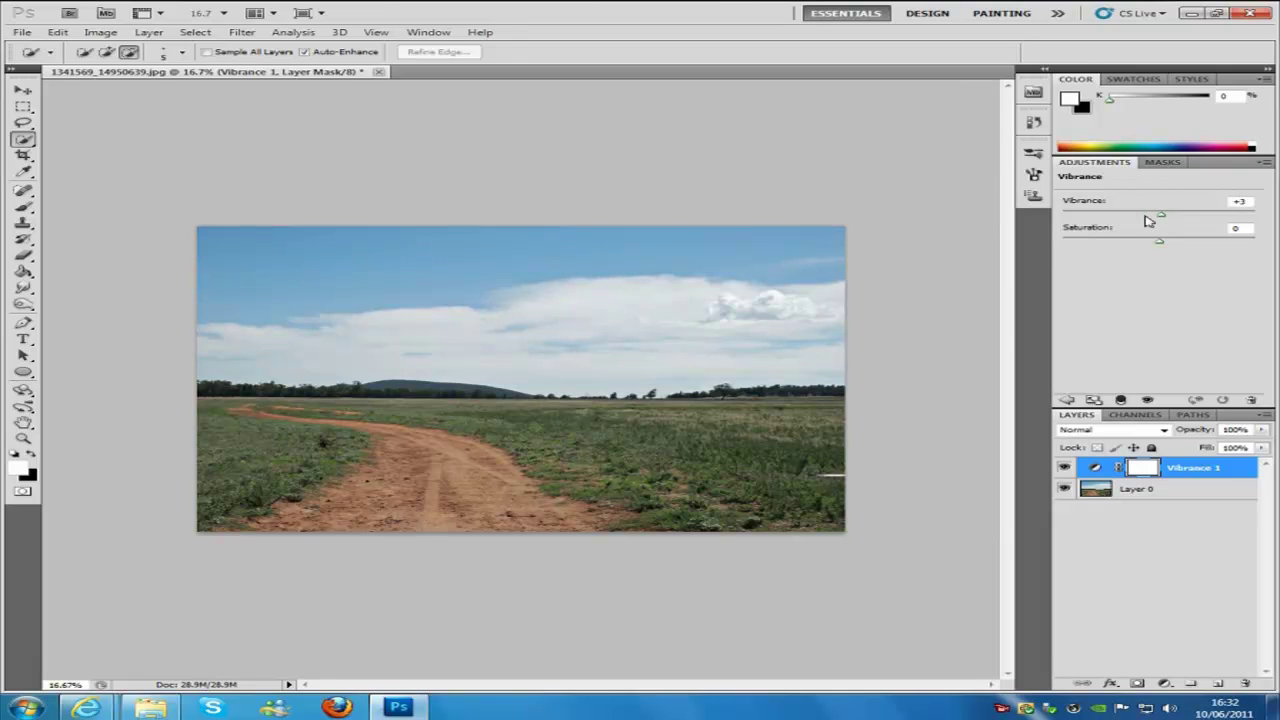
drag(1160, 215, 1265, 206)
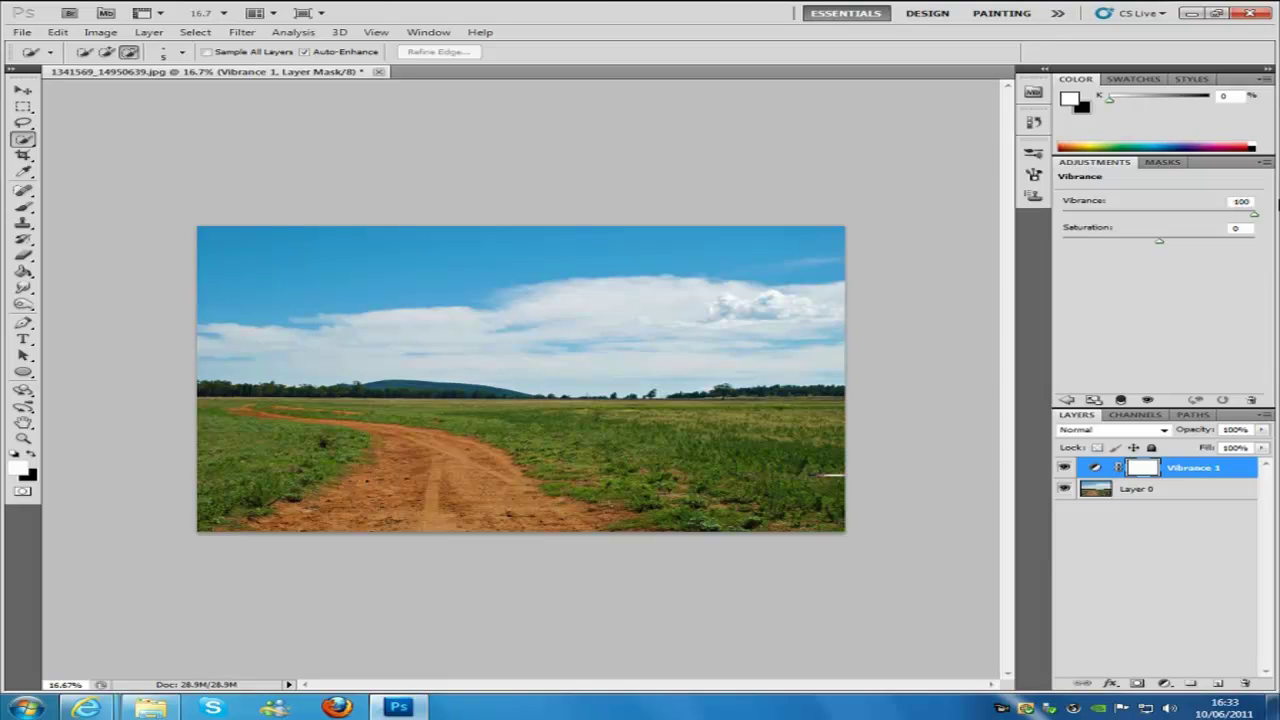
drag(1255, 211, 1277, 226)
Step: Hide Vibrance 1, then Quick Select the whole sky area on Layer 0
click(1066, 469)
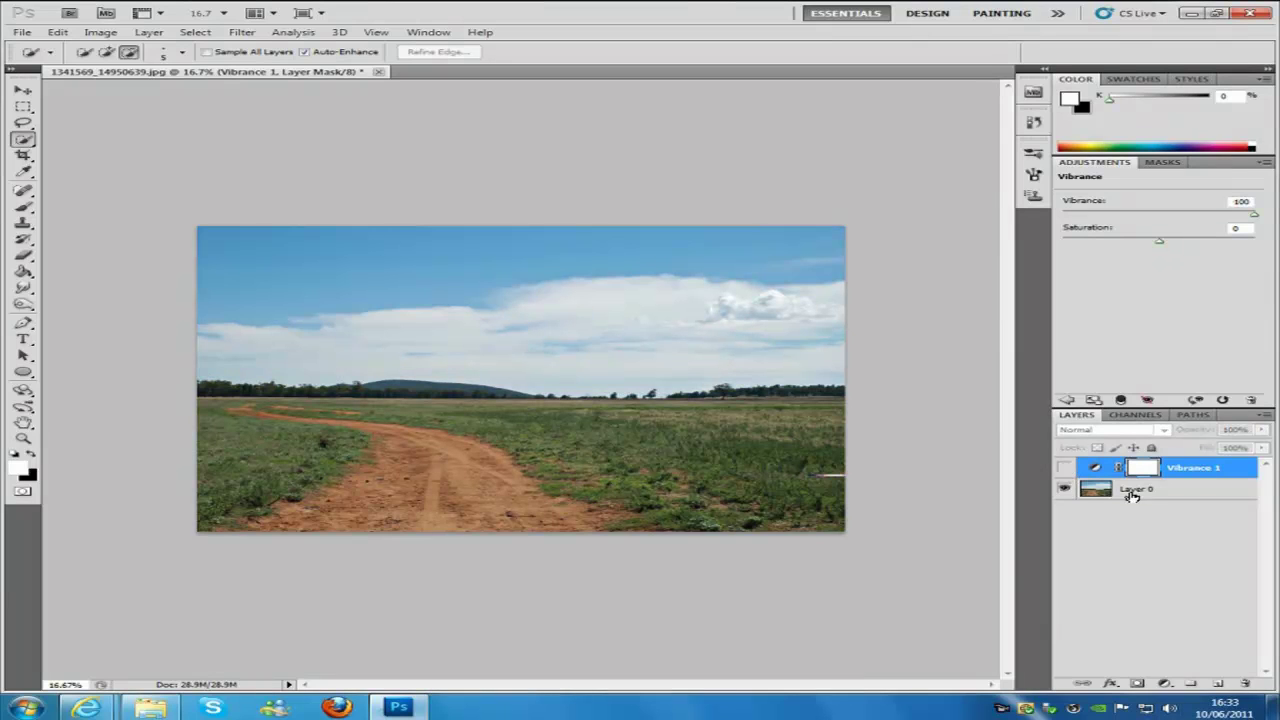
click(1195, 490)
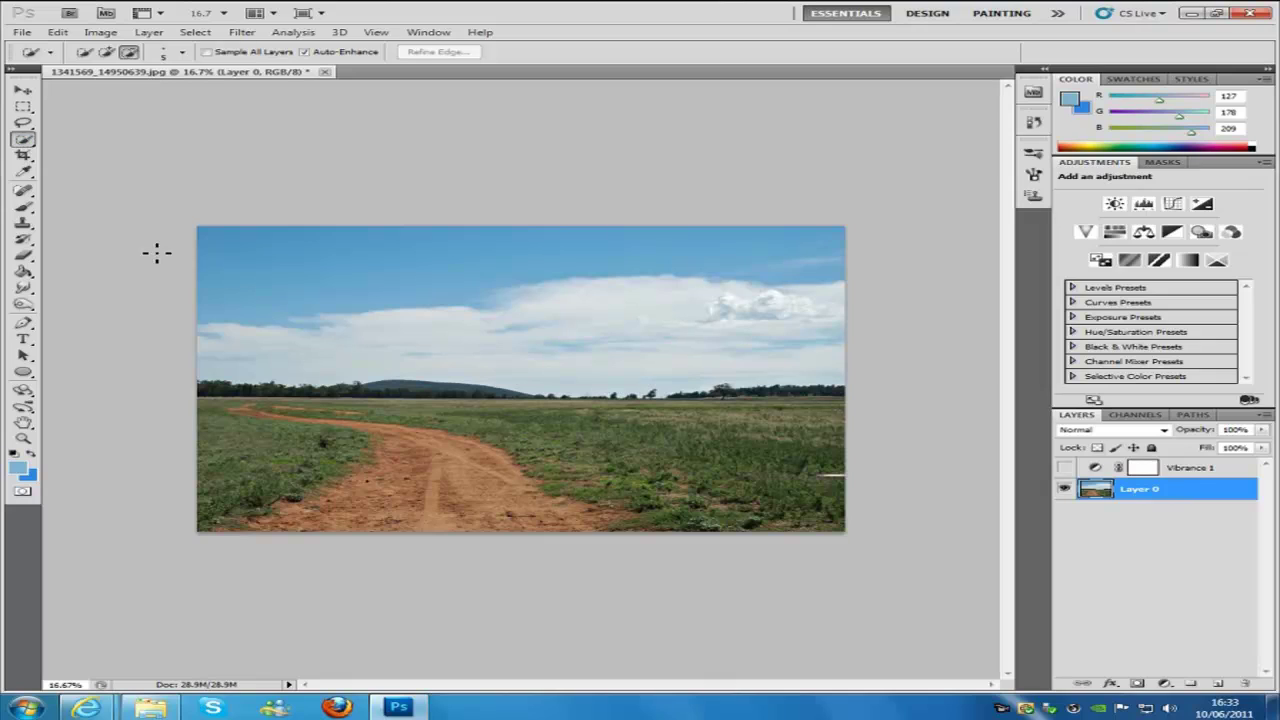
click(106, 52)
mouse_move(212, 242)
mouse_down()
mouse_move(567, 235)
mouse_move(800, 262)
mouse_up()
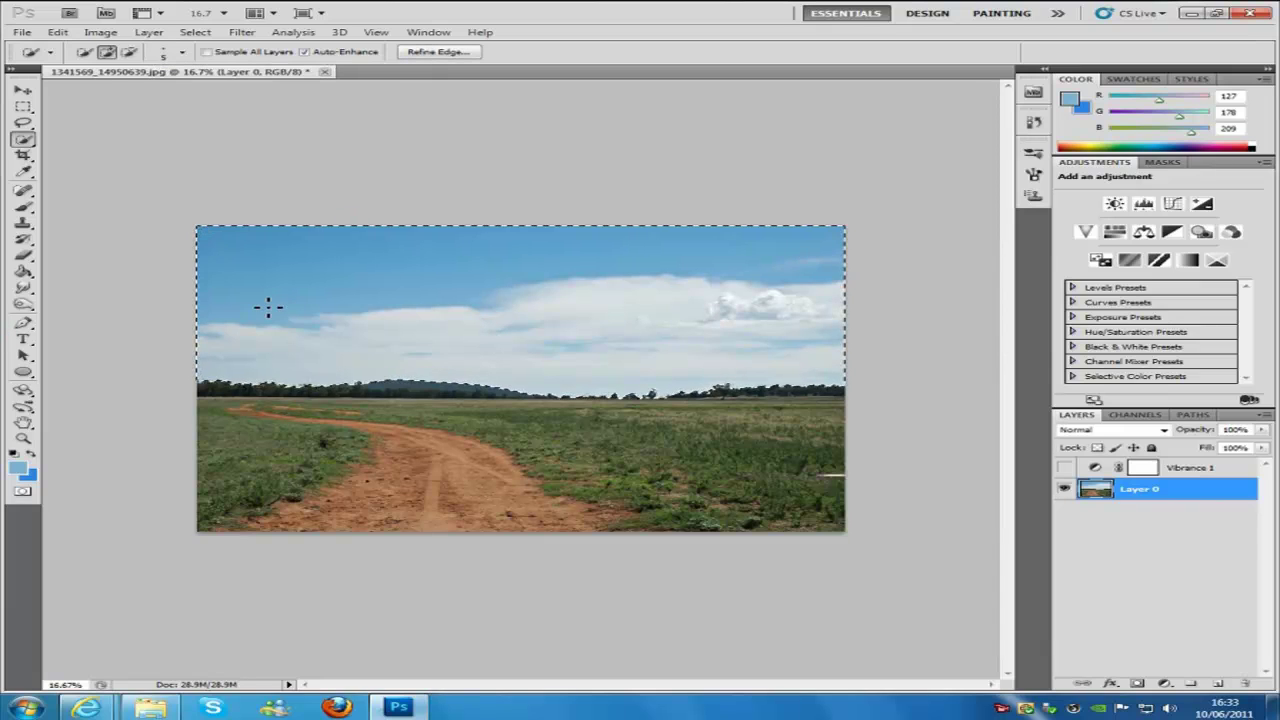
Step: Subtract the clouds from the selection and copy the remaining sky onto new Layer 1
click(127, 52)
drag(273, 357, 724, 326)
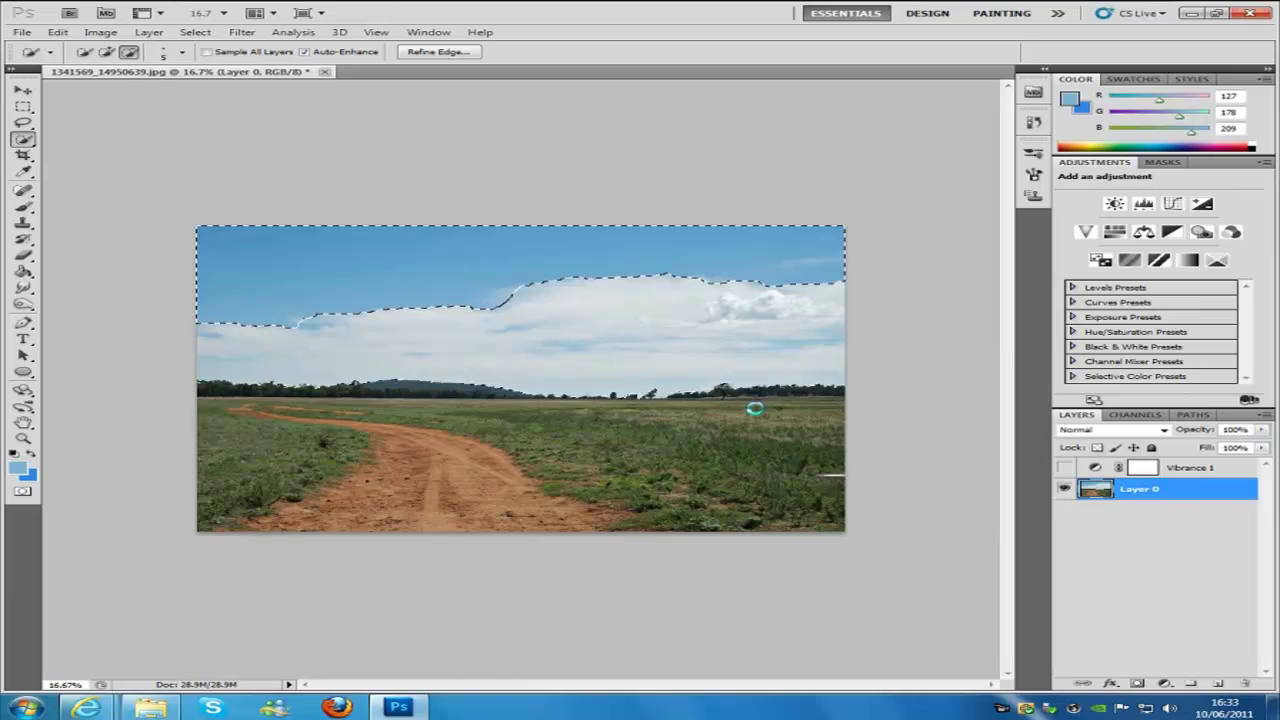
right_click(433, 253)
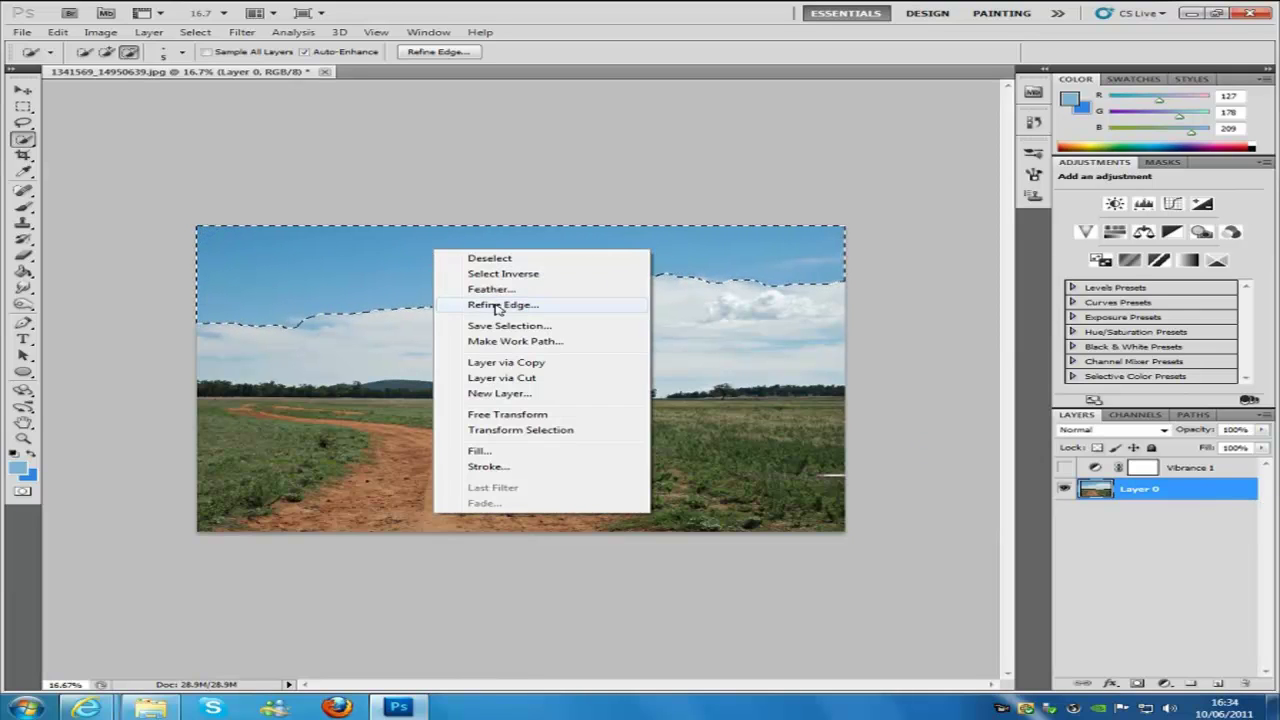
click(510, 364)
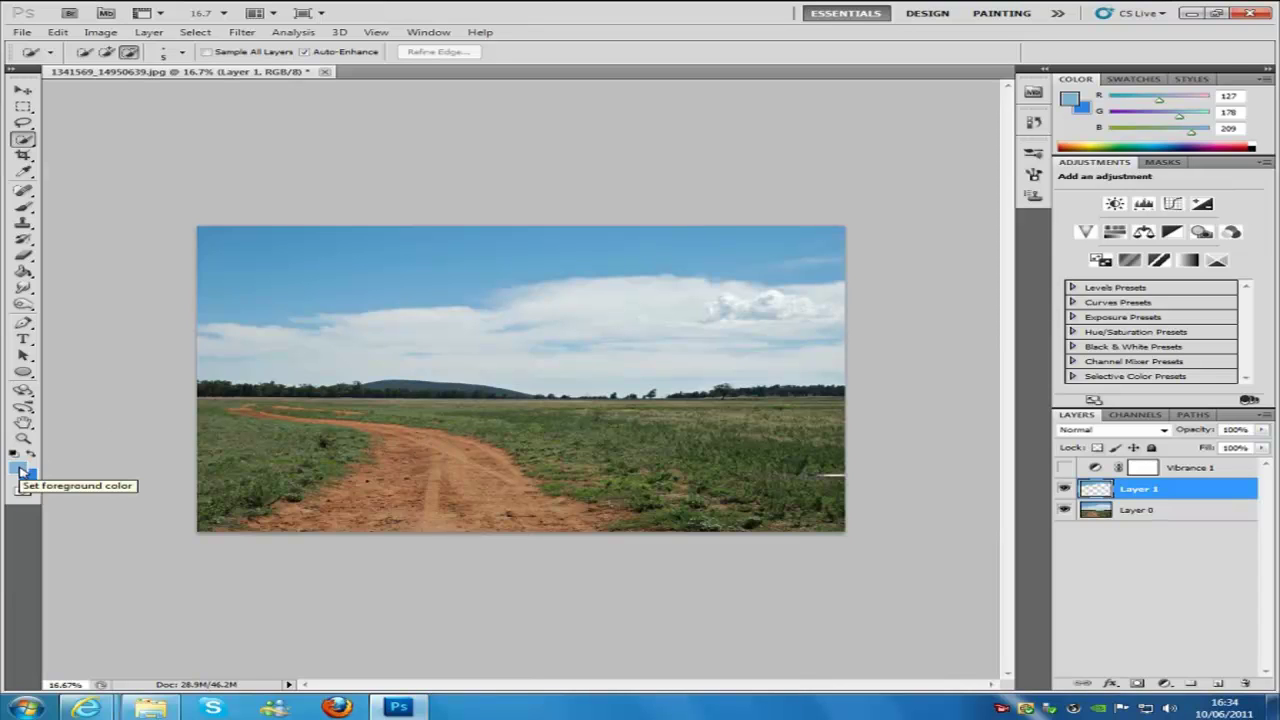
Step: Set the foreground colour to a light sky blue
click(22, 472)
drag(663, 401, 722, 400)
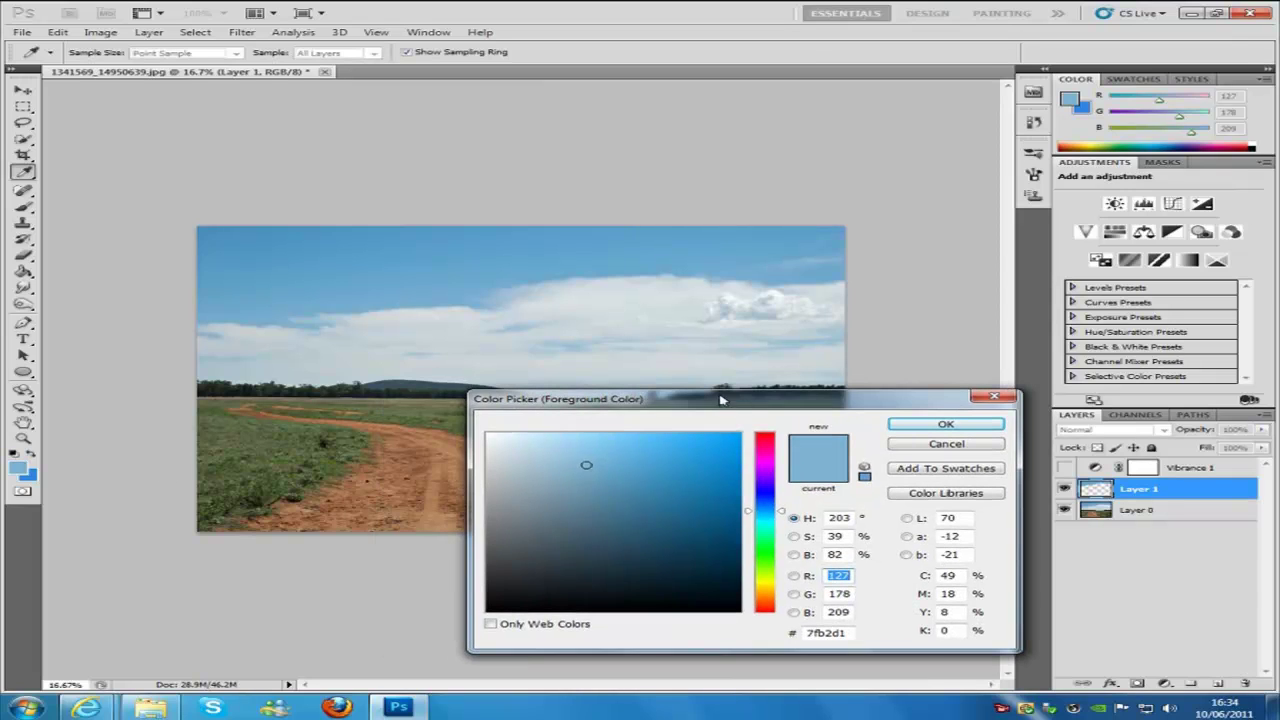
click(933, 428)
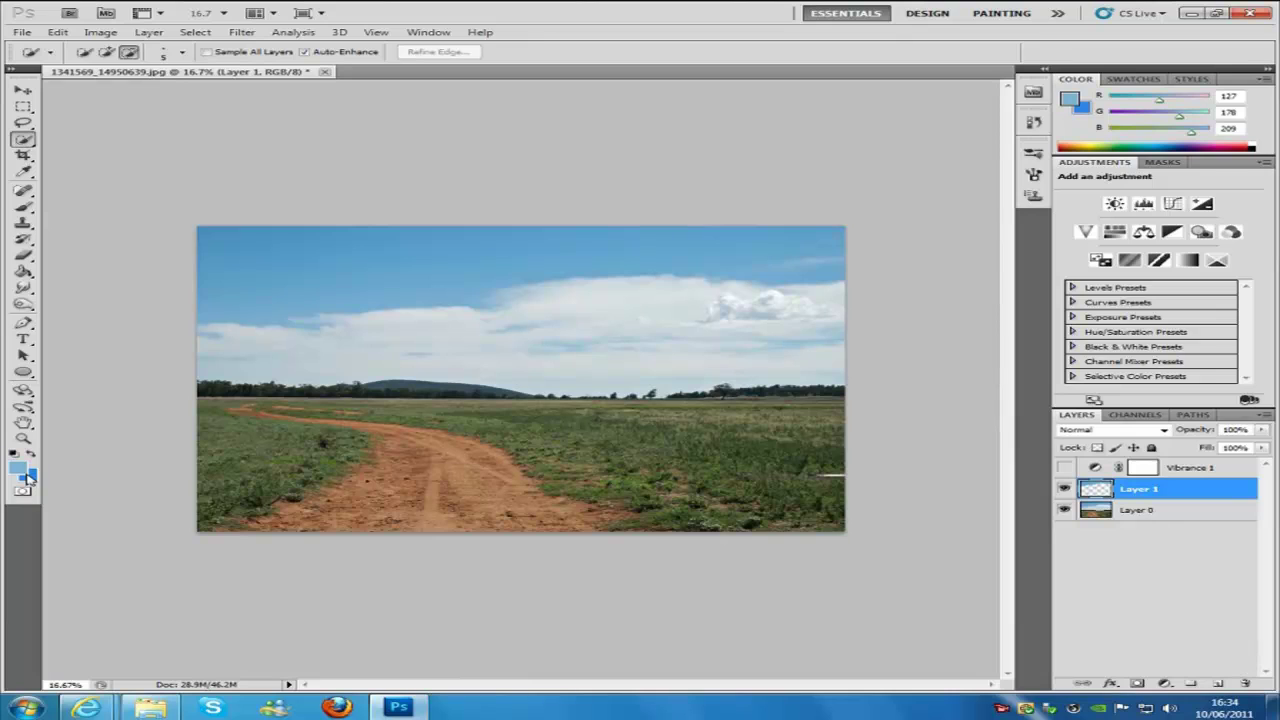
Step: Set the background colour to a deeper blue, hex 2f85e5 (R 47, G 133, B 229)
click(31, 480)
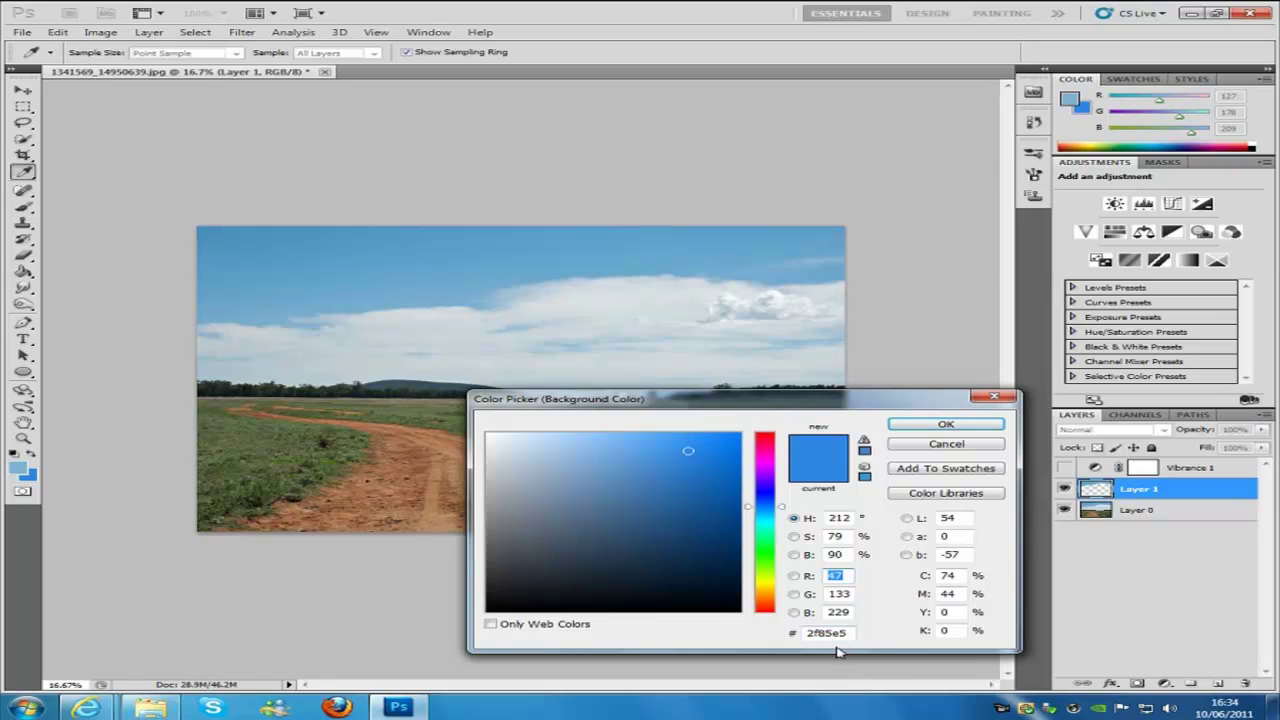
click(943, 426)
key(w)
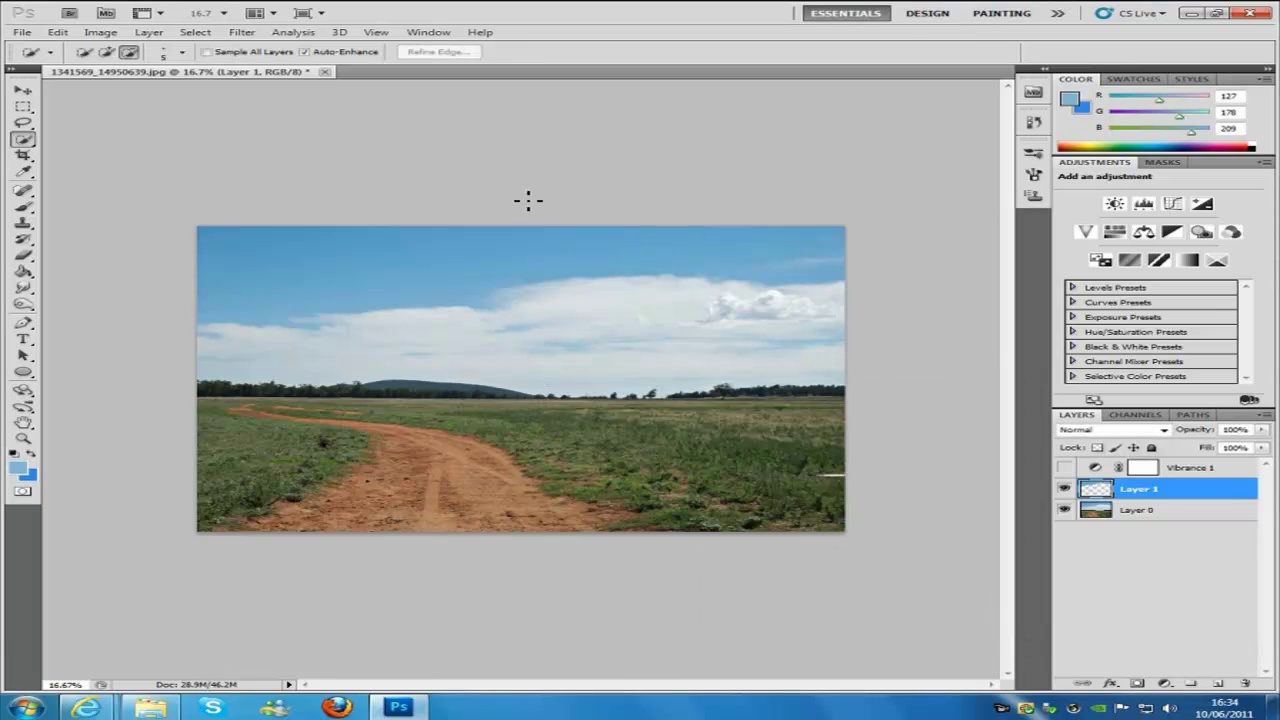
Step: Add a reversed Foreground-to-Background blue Gradient Overlay at 90° to Layer 1's sky
click(1116, 686)
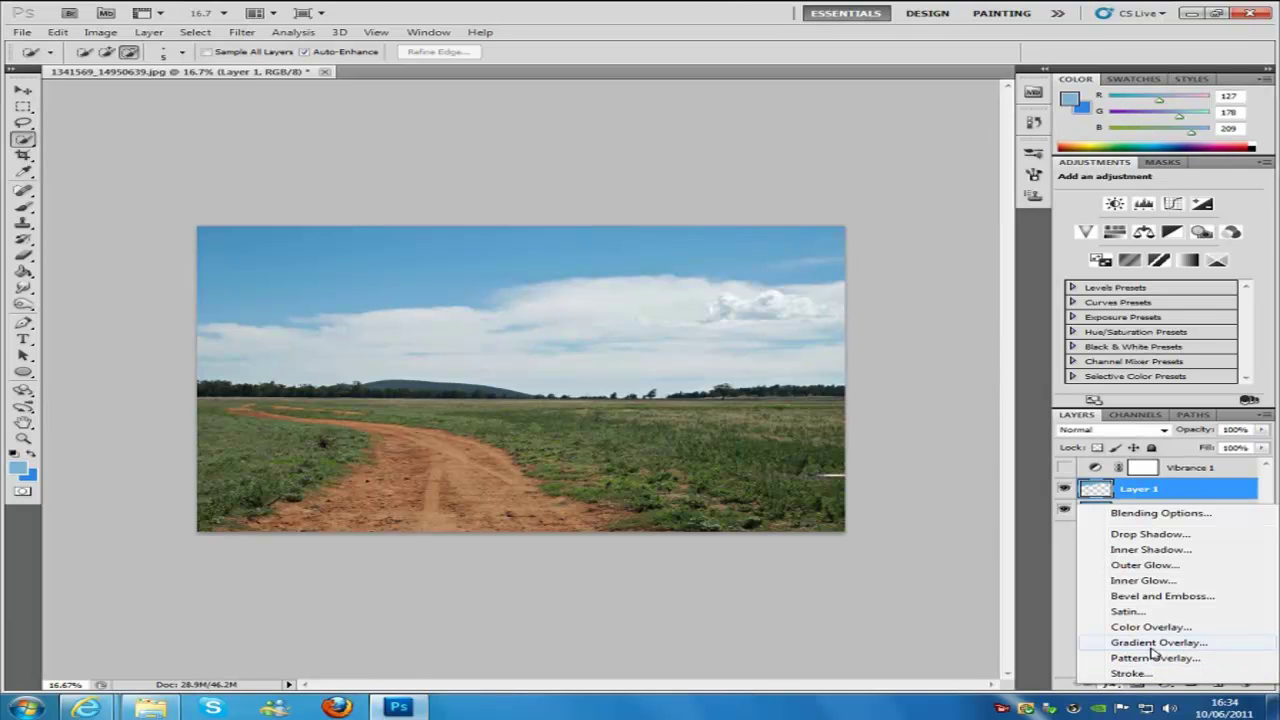
click(1150, 643)
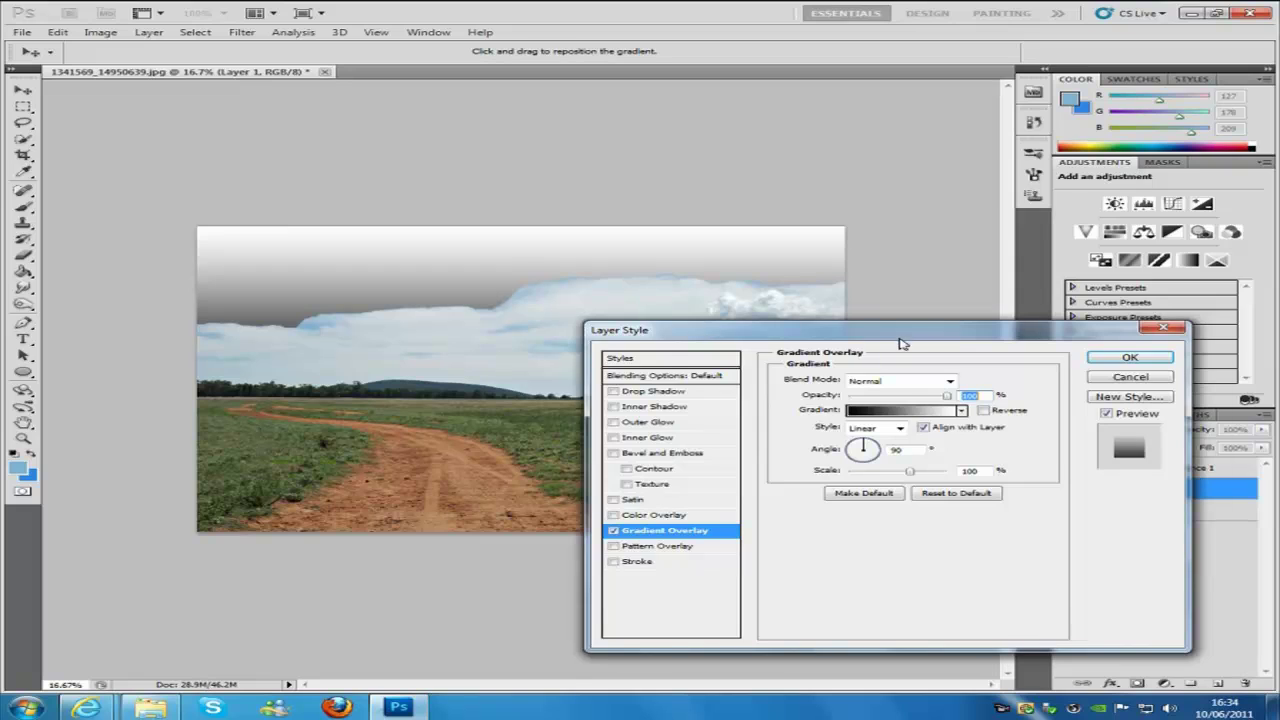
drag(900, 335, 1073, 218)
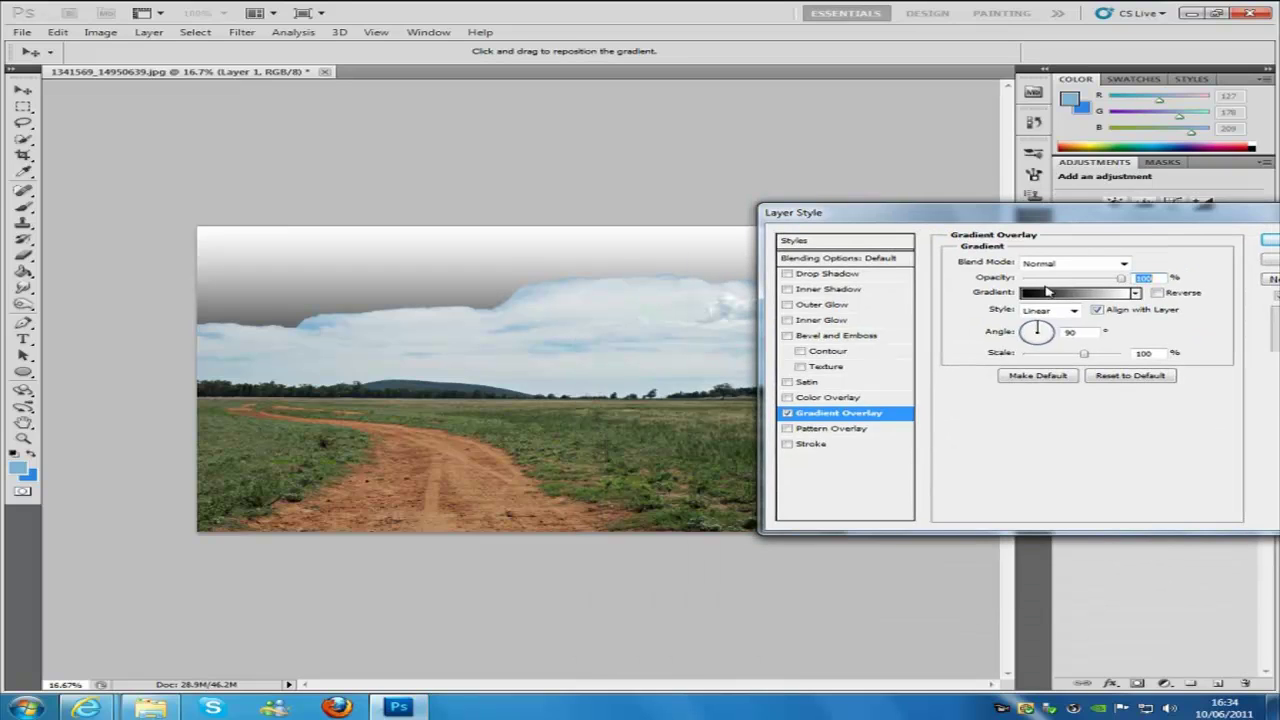
click(1157, 293)
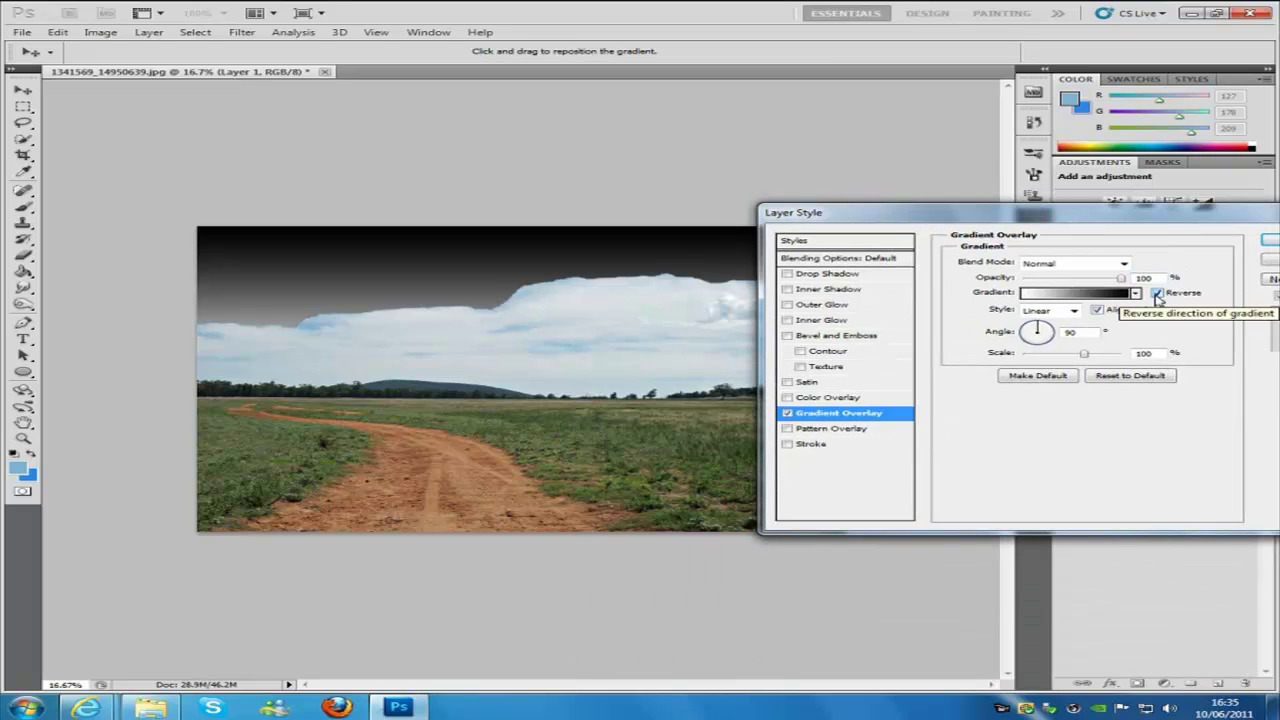
click(1057, 294)
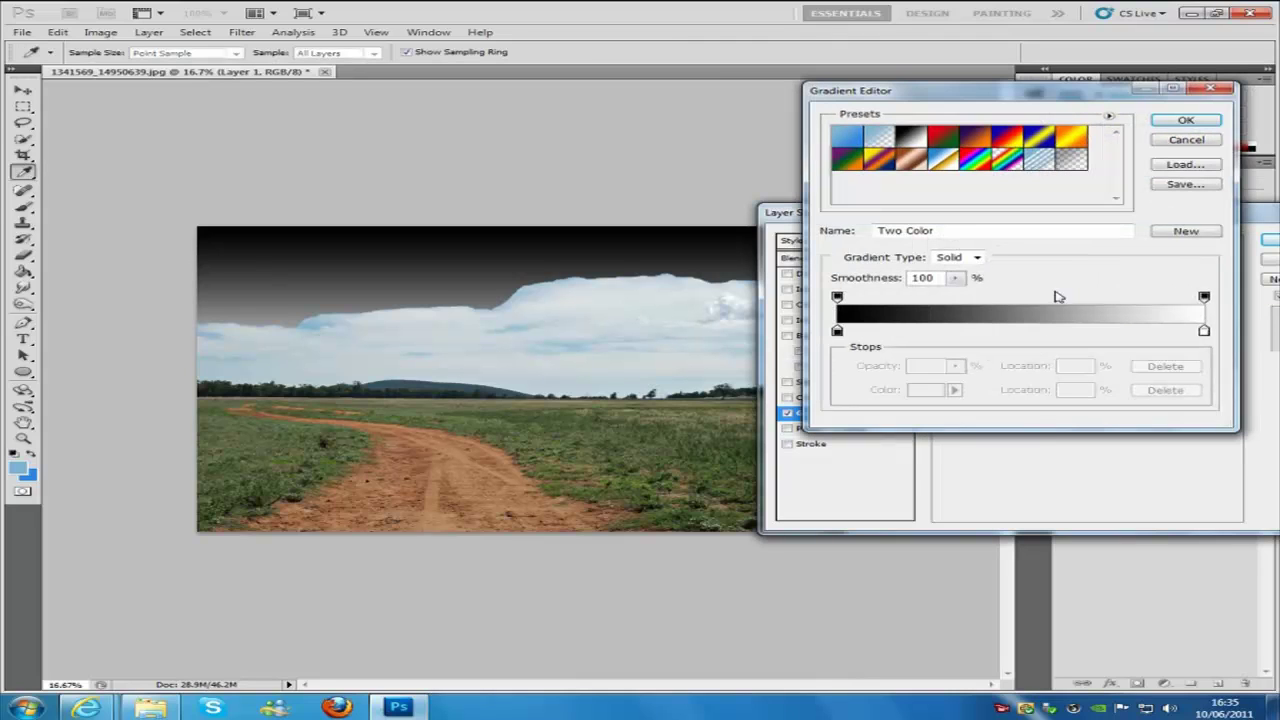
click(855, 138)
click(1185, 120)
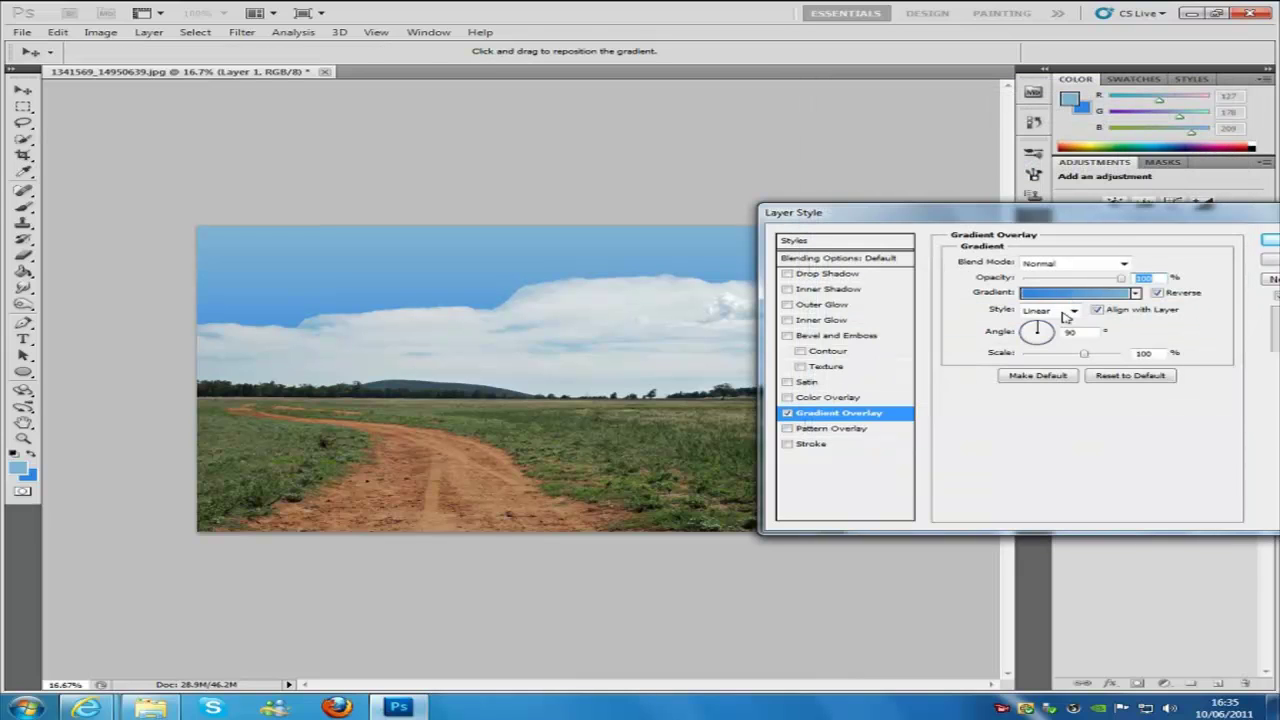
Step: Set the Gradient Overlay angle to 167°, lower its opacity, and apply the style
drag(1040, 330, 1025, 340)
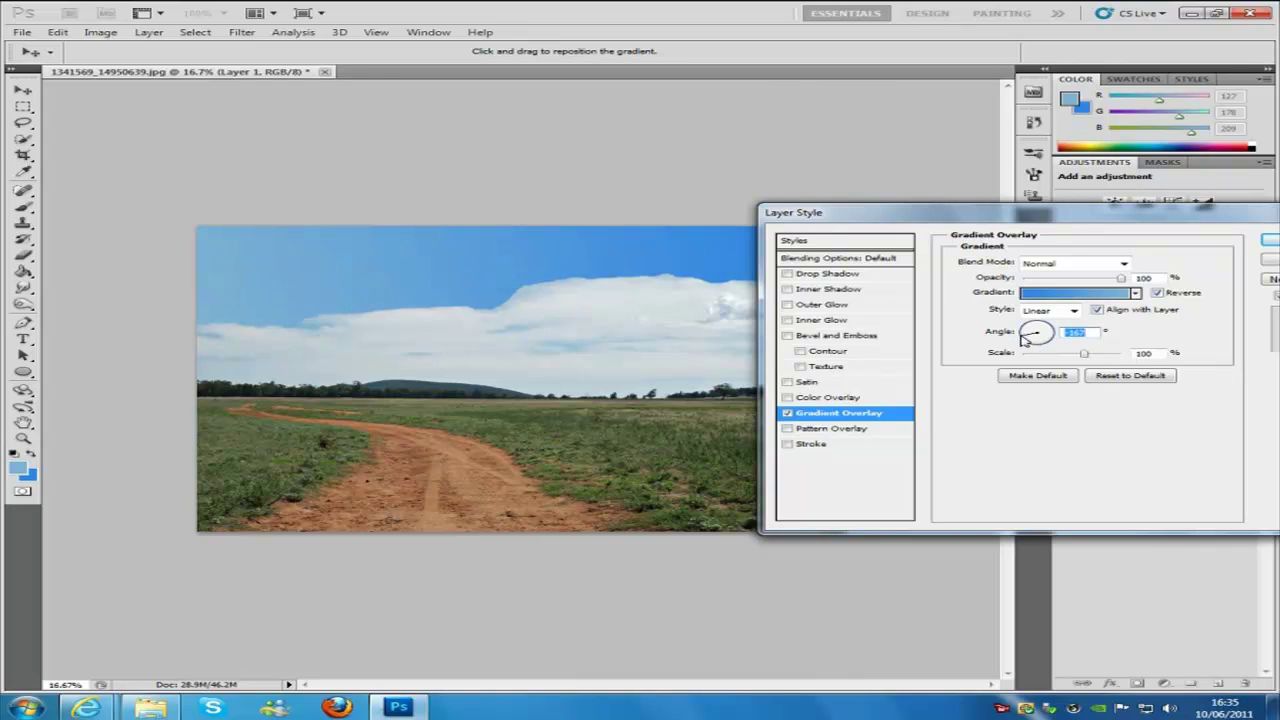
drag(1115, 213, 1069, 365)
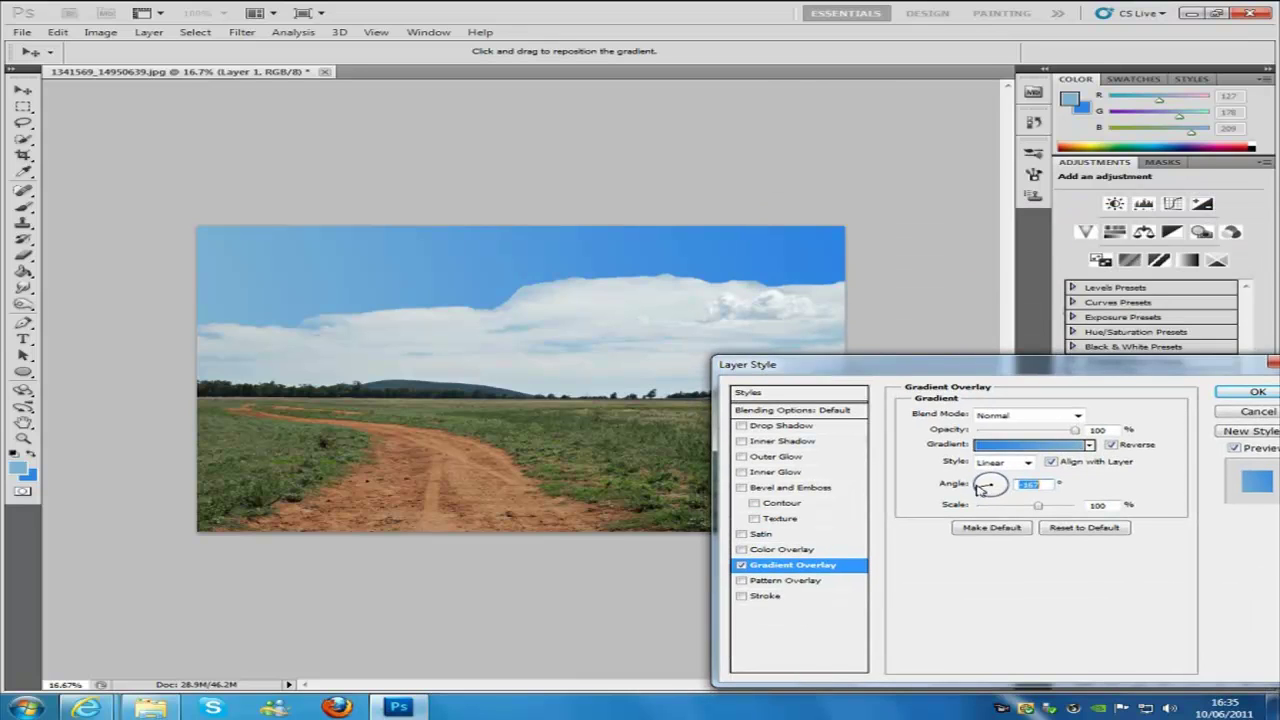
drag(983, 492, 955, 485)
drag(980, 490, 965, 490)
drag(974, 489, 979, 487)
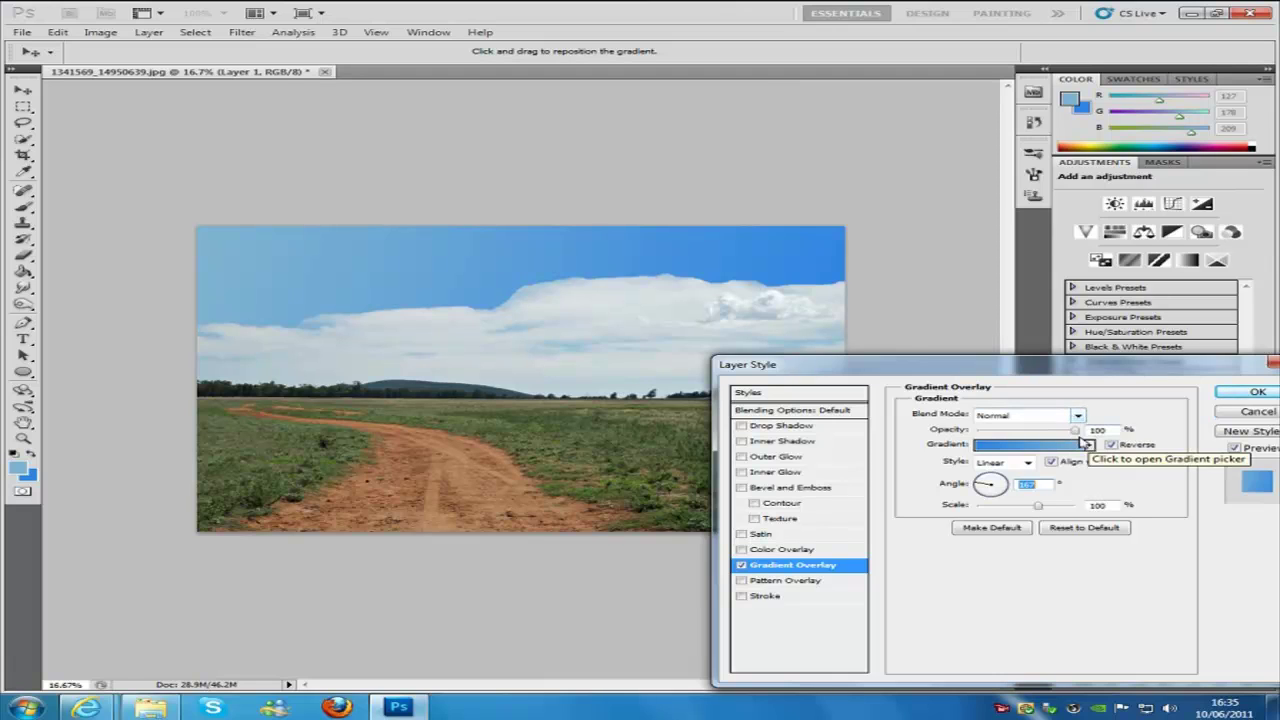
mouse_move(1076, 431)
mouse_down()
mouse_move(1038, 436)
mouse_move(1057, 432)
mouse_up()
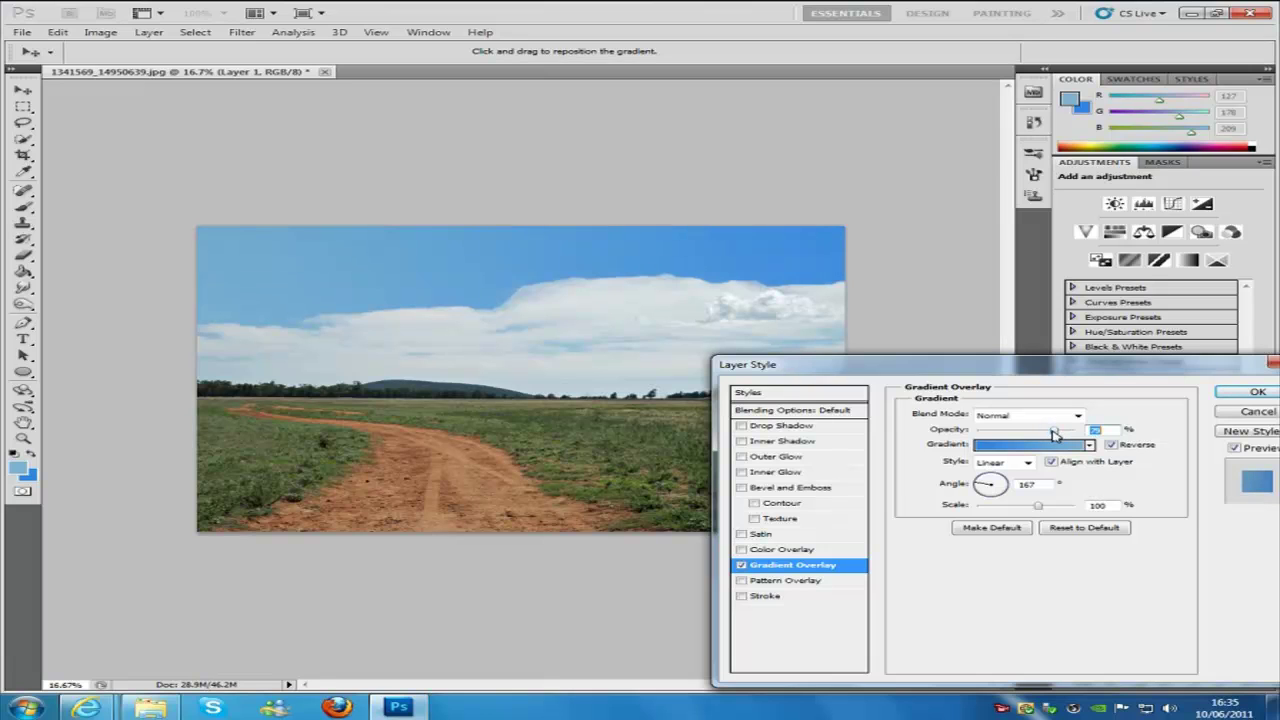
click(1252, 393)
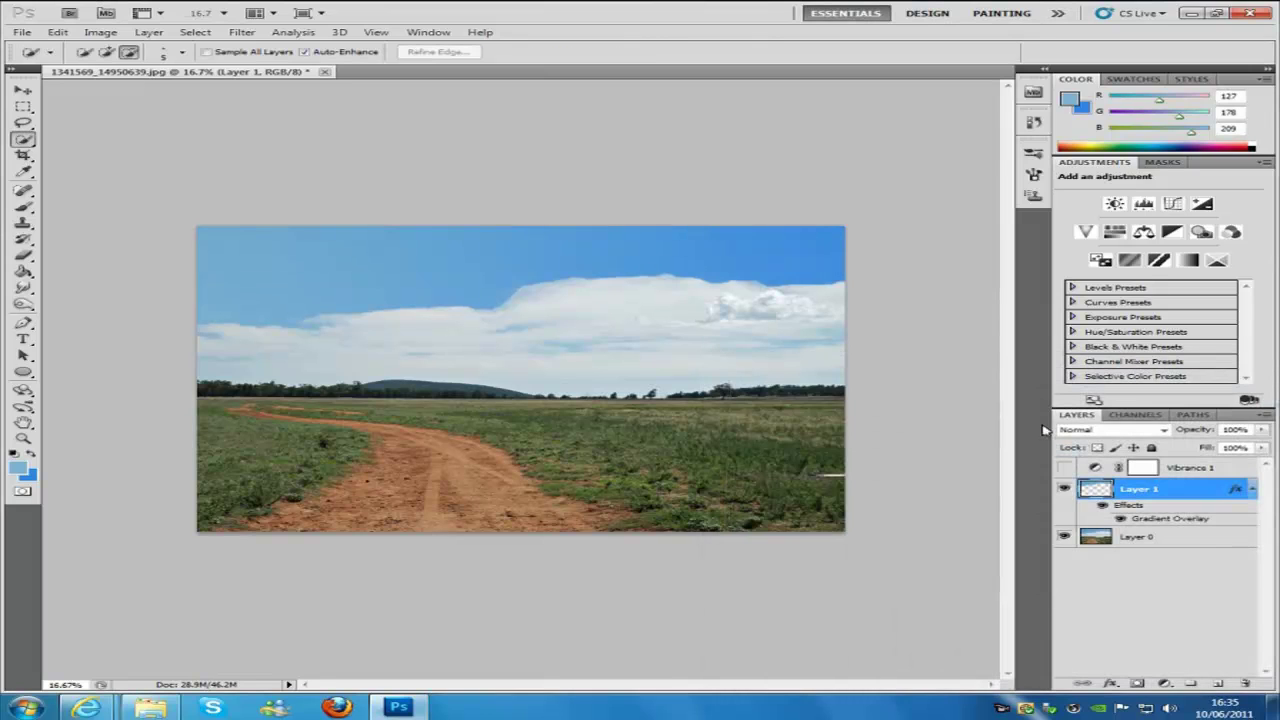
click(1064, 491)
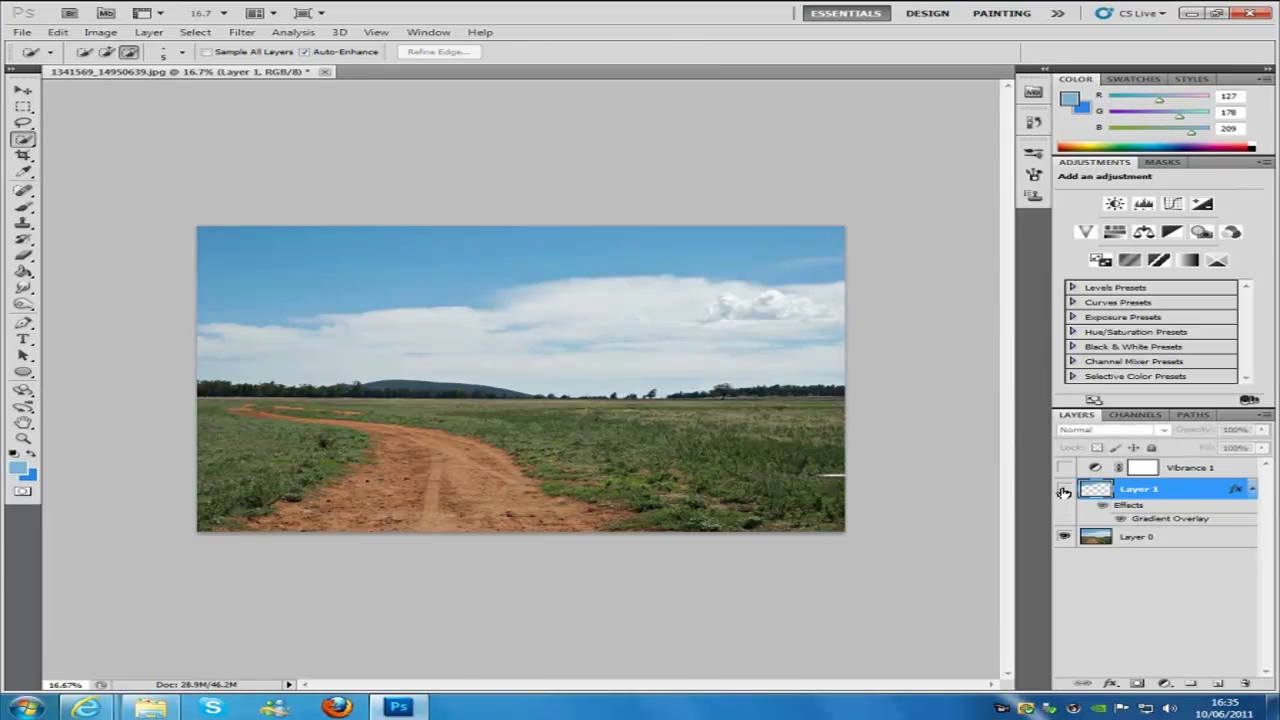
click(1064, 491)
click(1064, 491)
click(1064, 491)
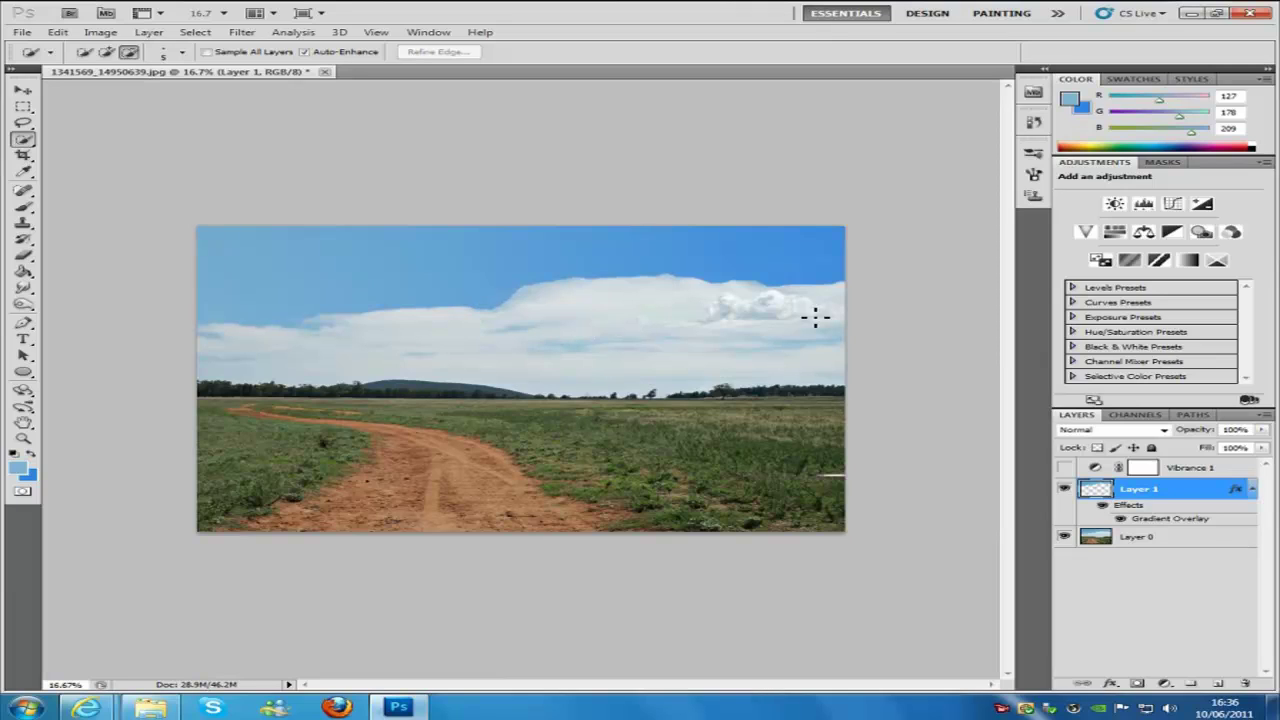
Step: With the Eraser selected, hide Layer 1's gradient sky and show Vibrance 1
click(23, 256)
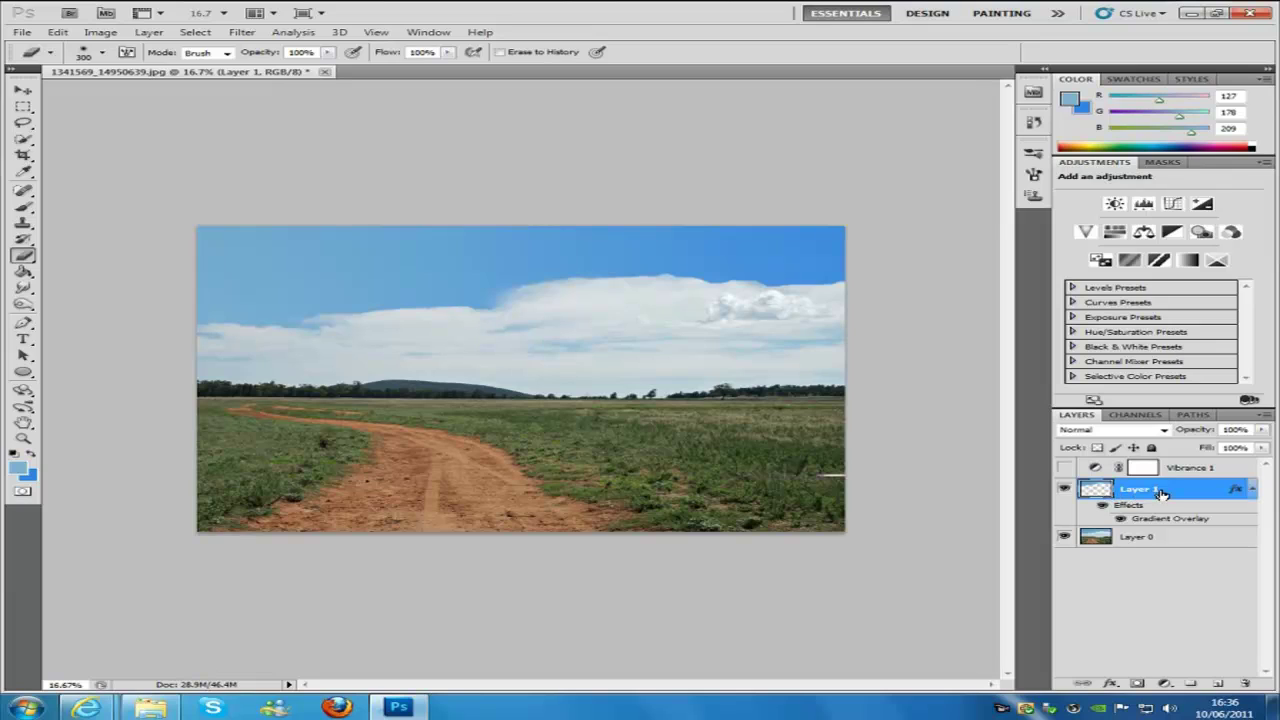
click(1062, 490)
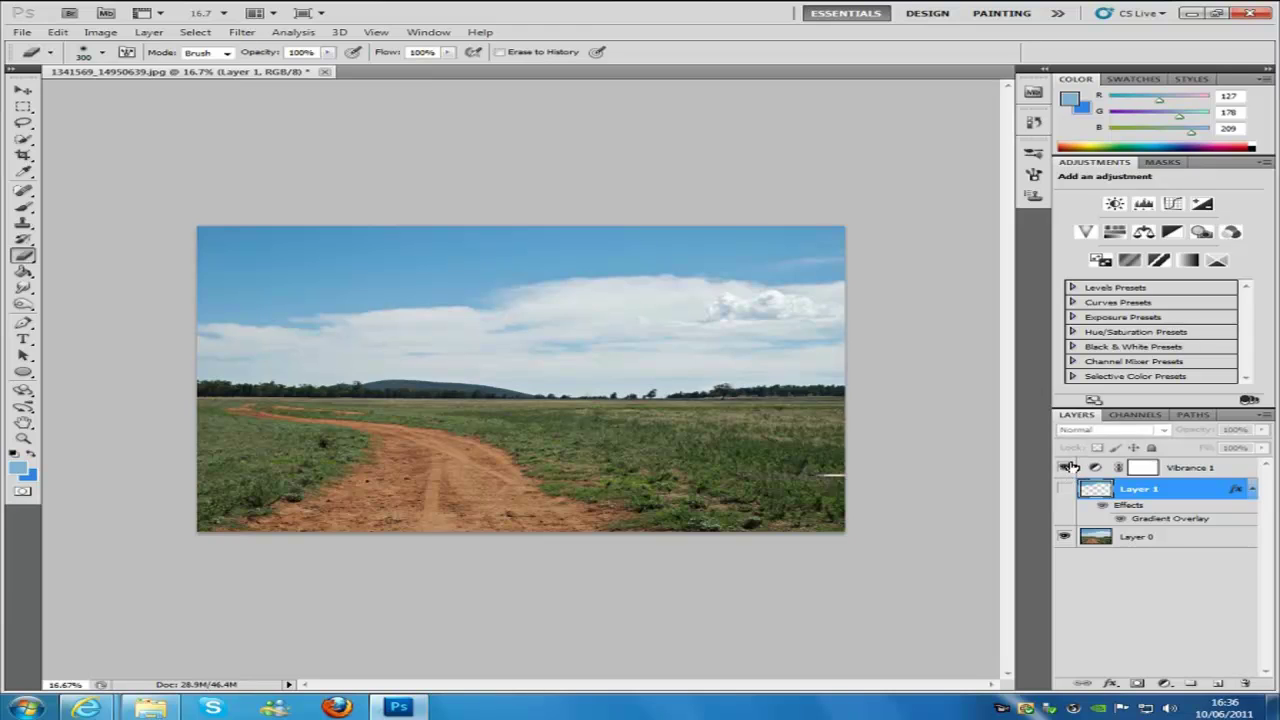
click(1066, 467)
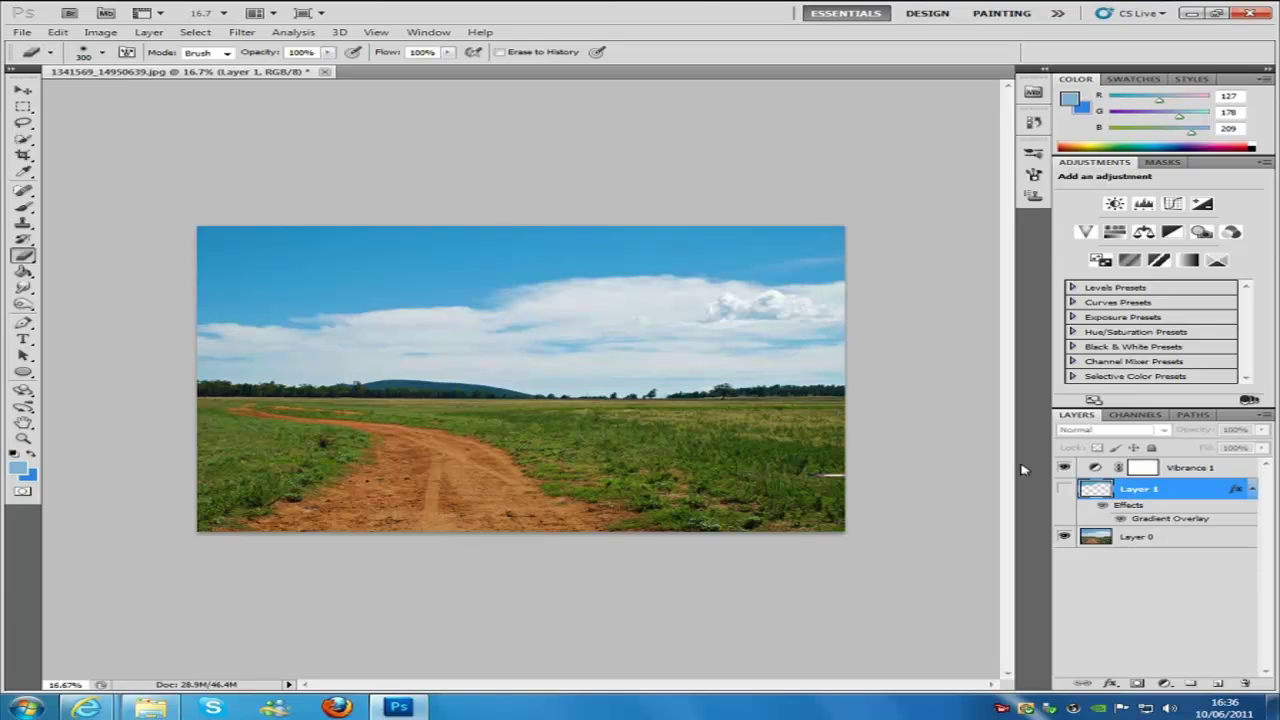
Step: Paint black on Vibrance 1's layer mask along the treeline to mute the boost there
click(1190, 470)
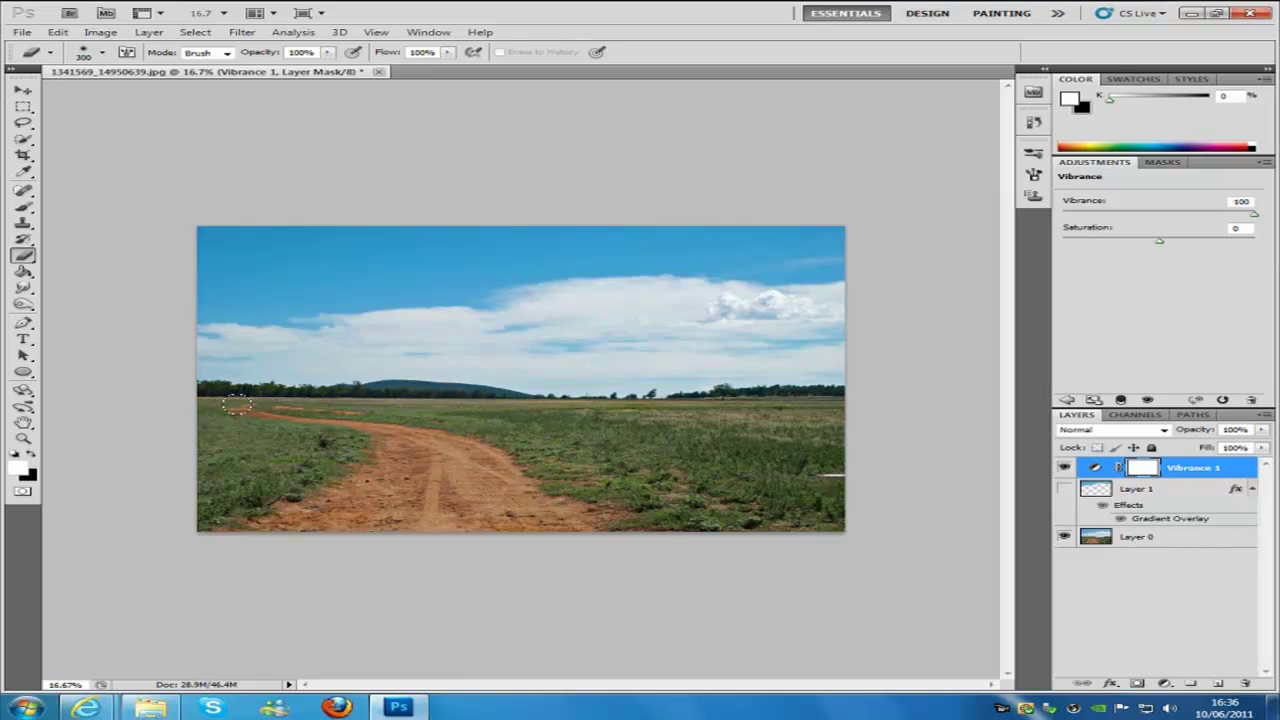
mouse_move(305, 395)
mouse_down()
mouse_move(434, 397)
mouse_move(468, 414)
mouse_up()
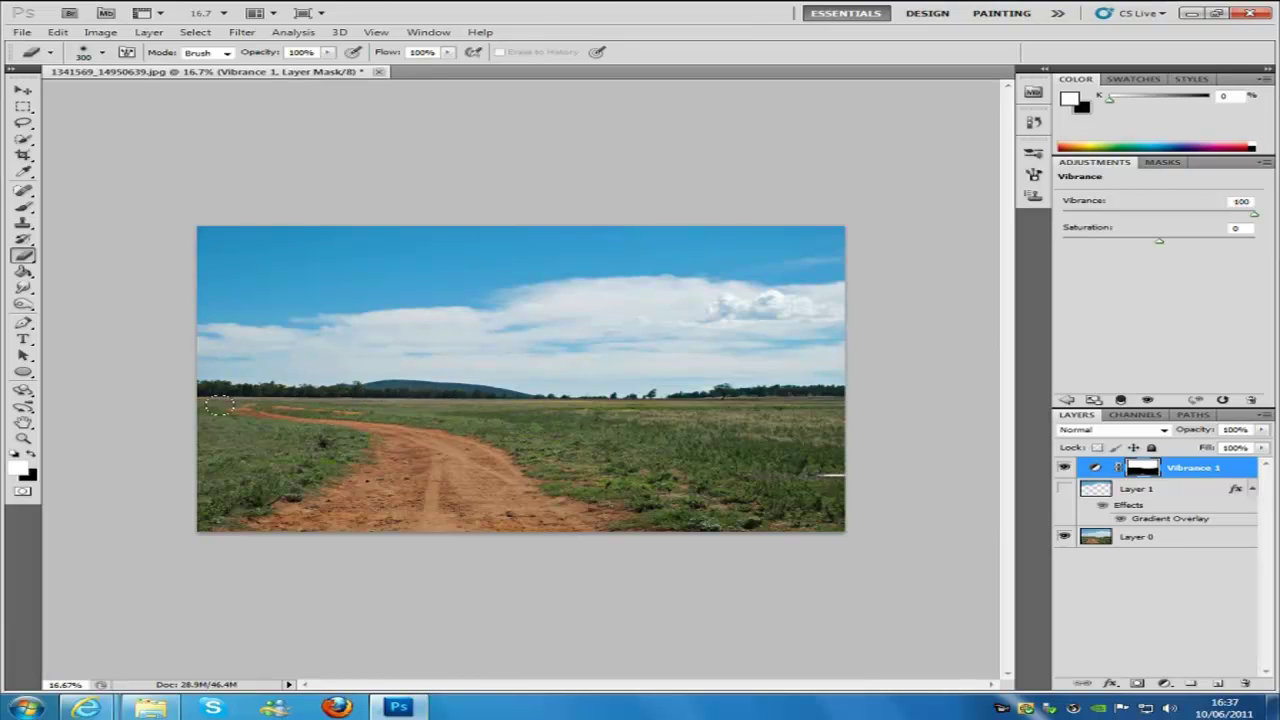